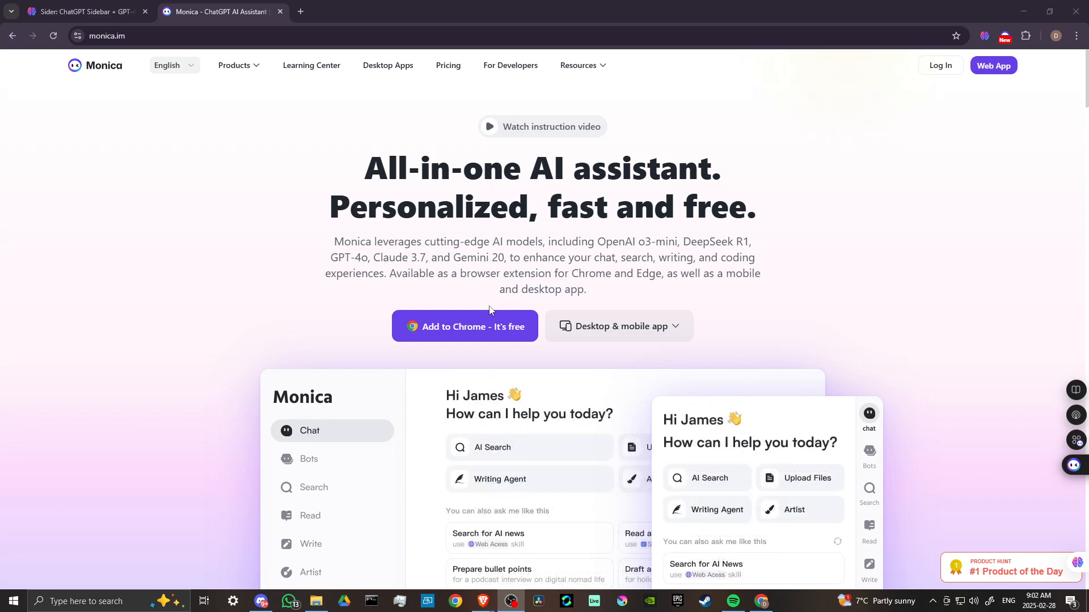
# Show the Monica sidebar, browse its Bots list, then dismiss the list
pyautogui.click(1004, 37)
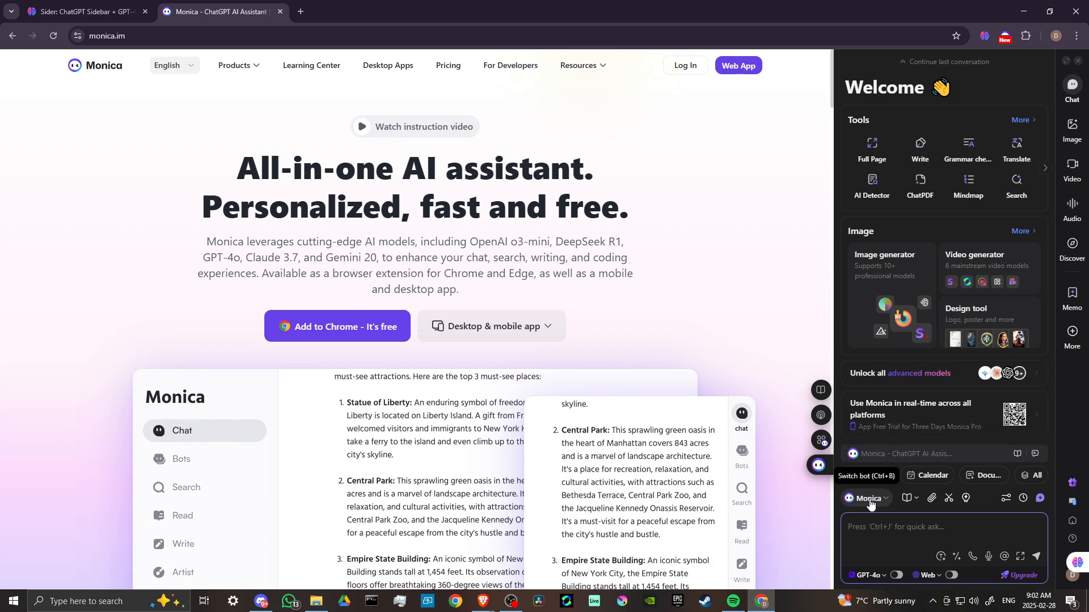
pyautogui.click(870, 499)
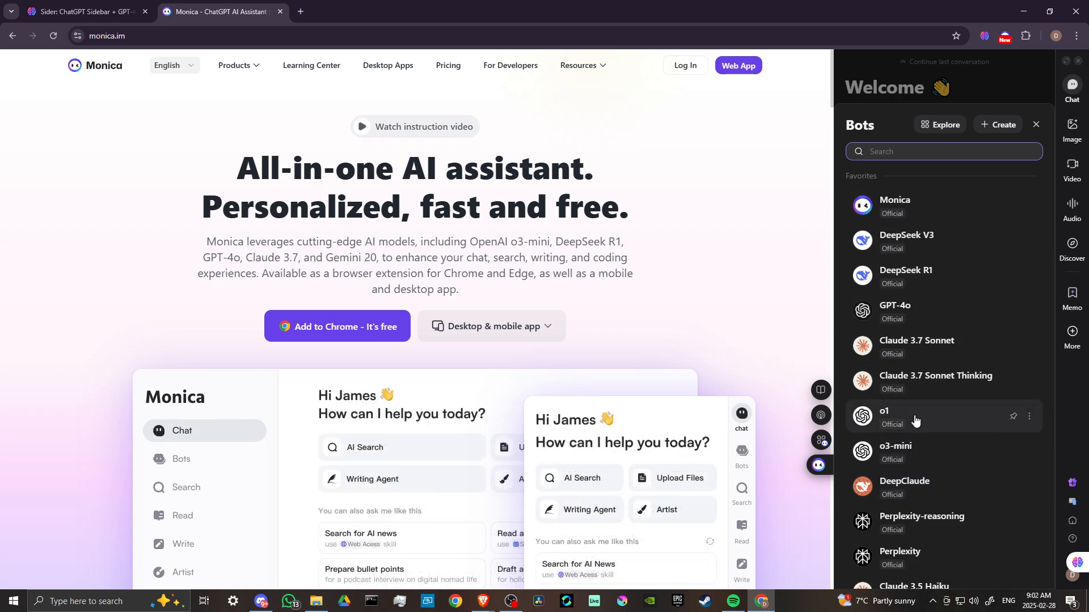
pyautogui.scroll(-2, 916, 424)
pyautogui.scroll(-1, 915, 423)
pyautogui.scroll(3, 915, 423)
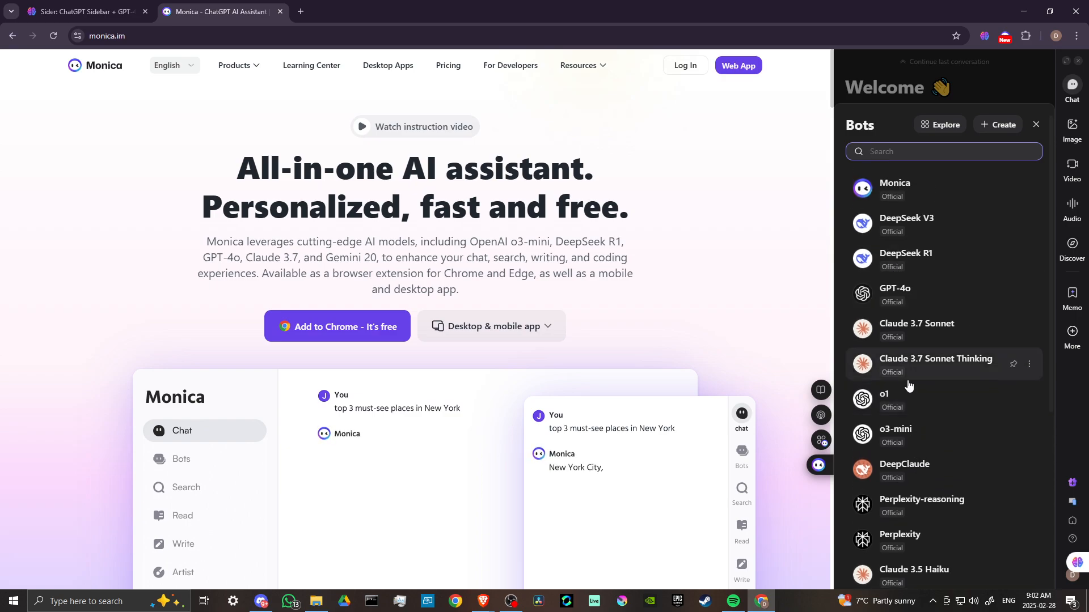
pyautogui.click(756, 253)
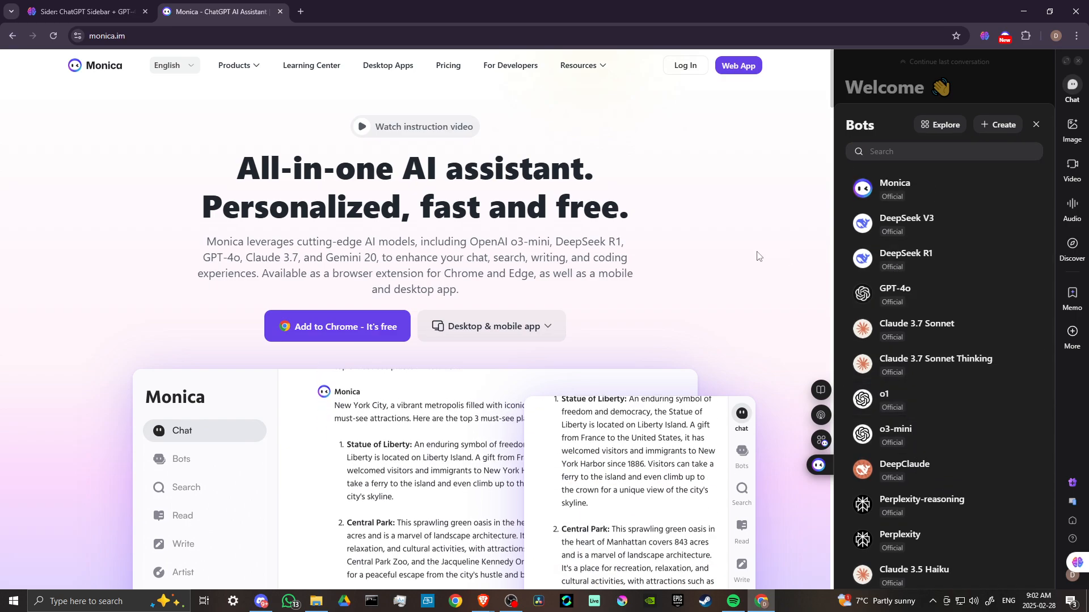
pyautogui.click(1037, 125)
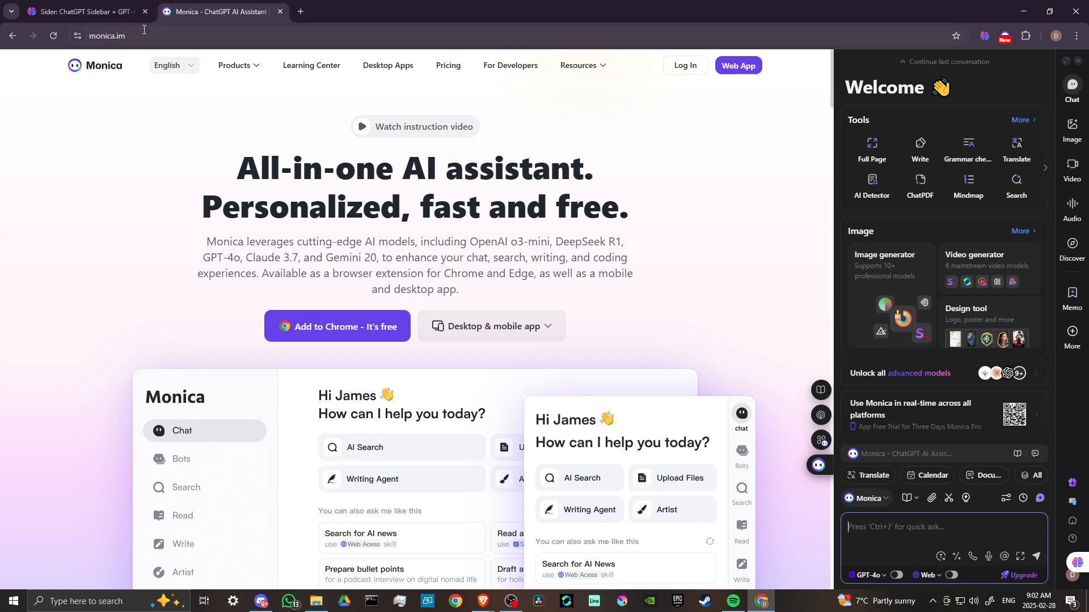
# Go to the sider.ai tab and launch the Sider extension's side panel from the Extensions menu
pyautogui.click(65, 12)
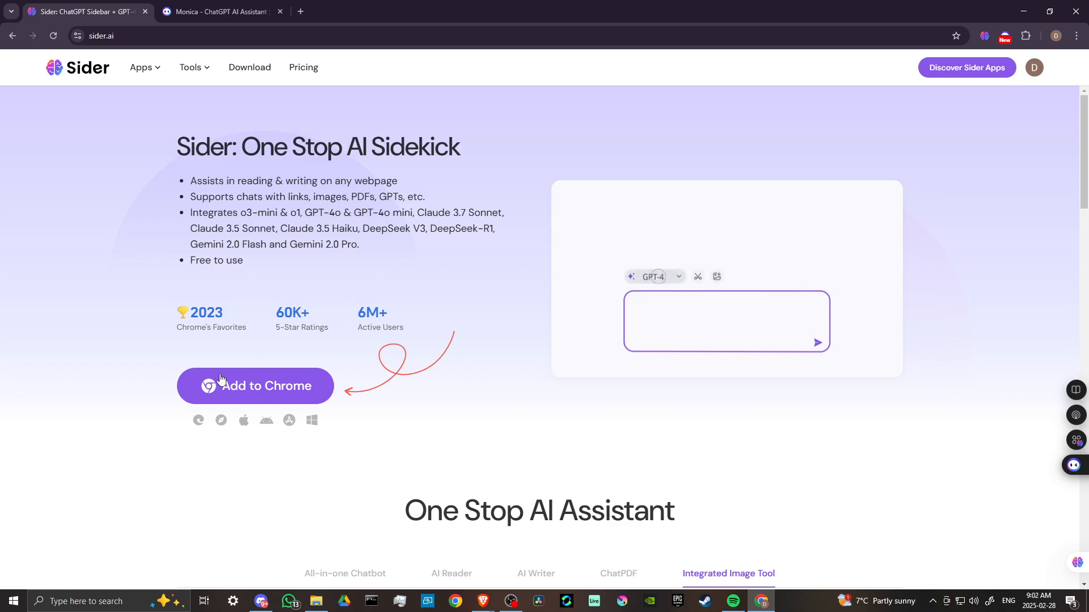
pyautogui.click(1024, 36)
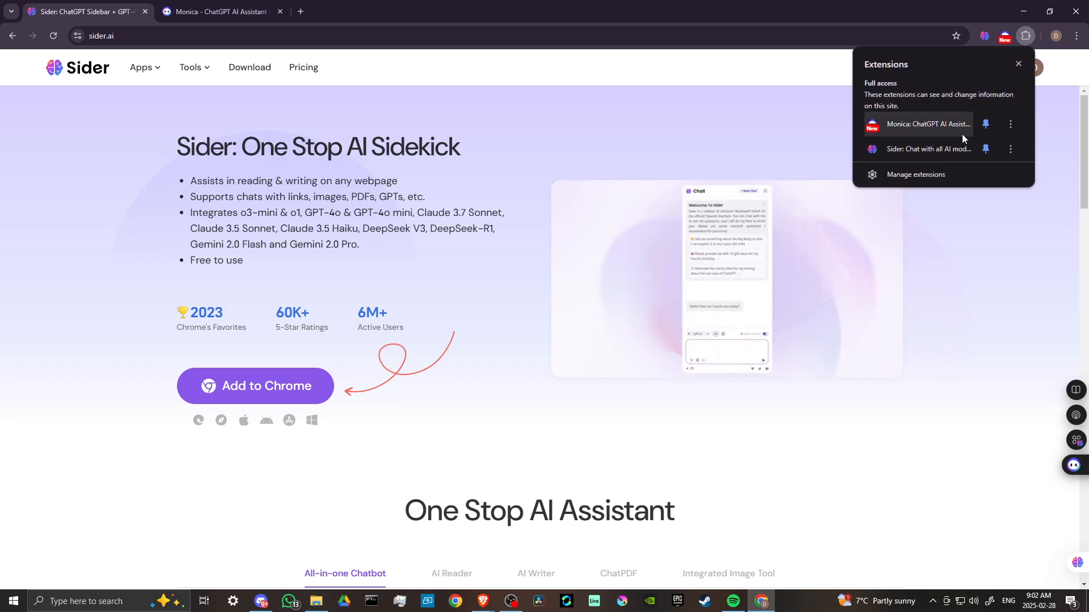
pyautogui.click(970, 241)
pyautogui.click(985, 35)
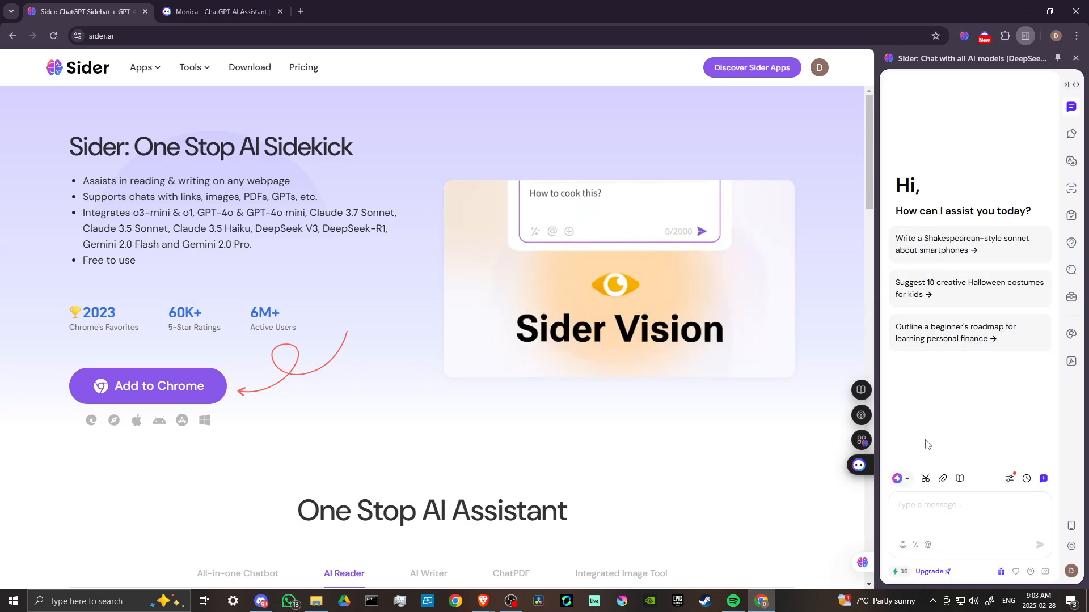
pyautogui.click(900, 481)
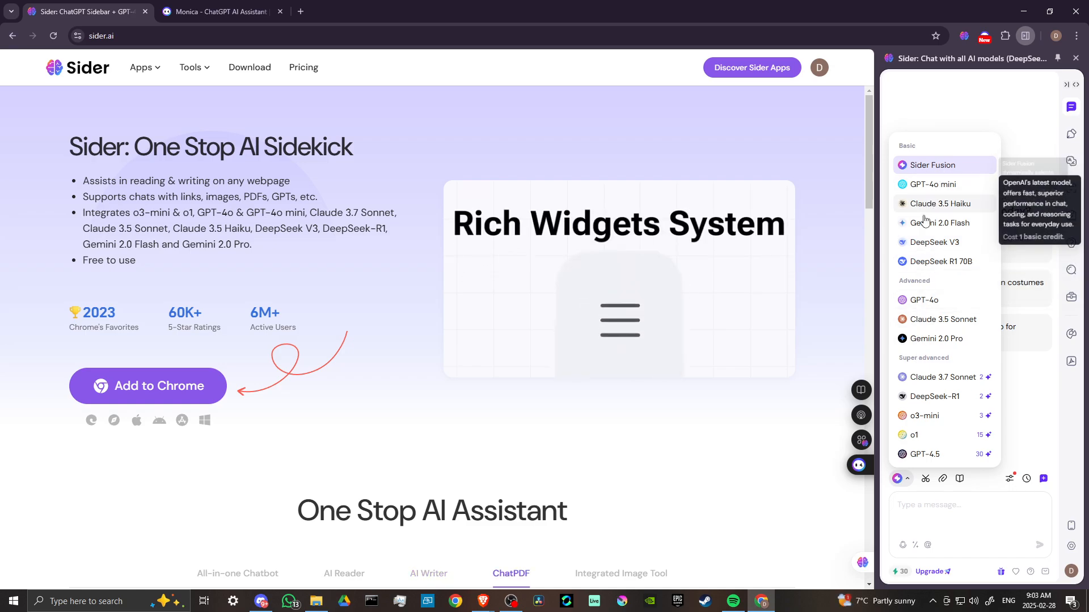
pyautogui.click(933, 521)
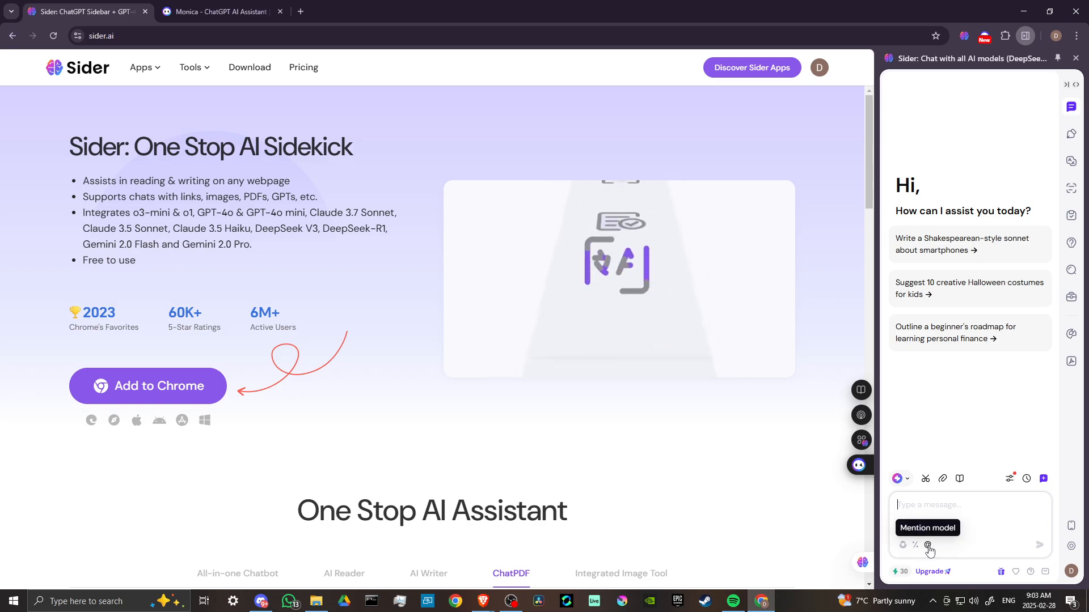
pyautogui.click(928, 548)
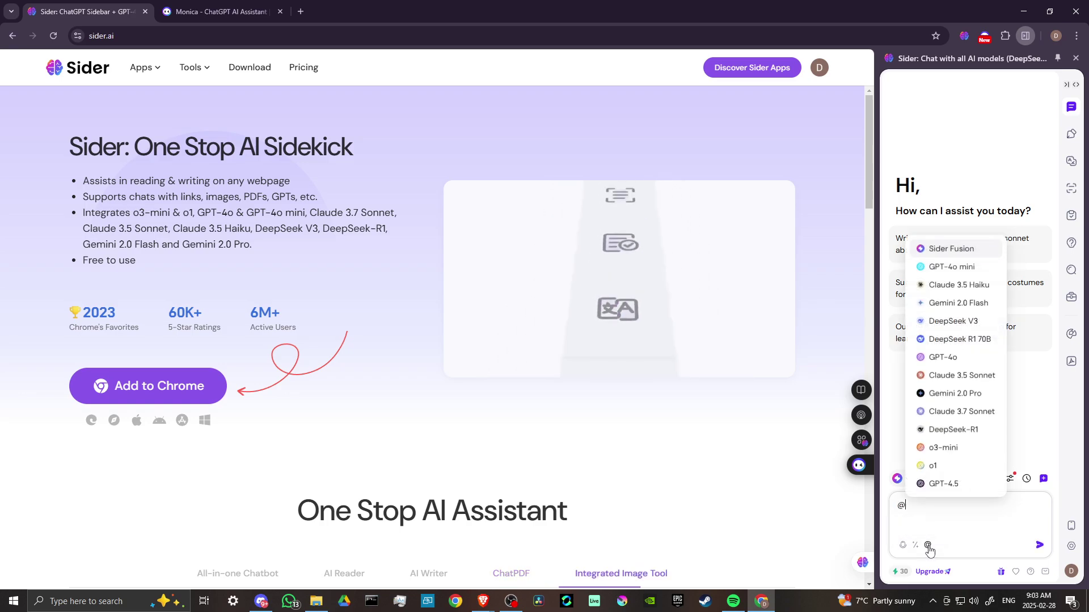
pyautogui.click(948, 266)
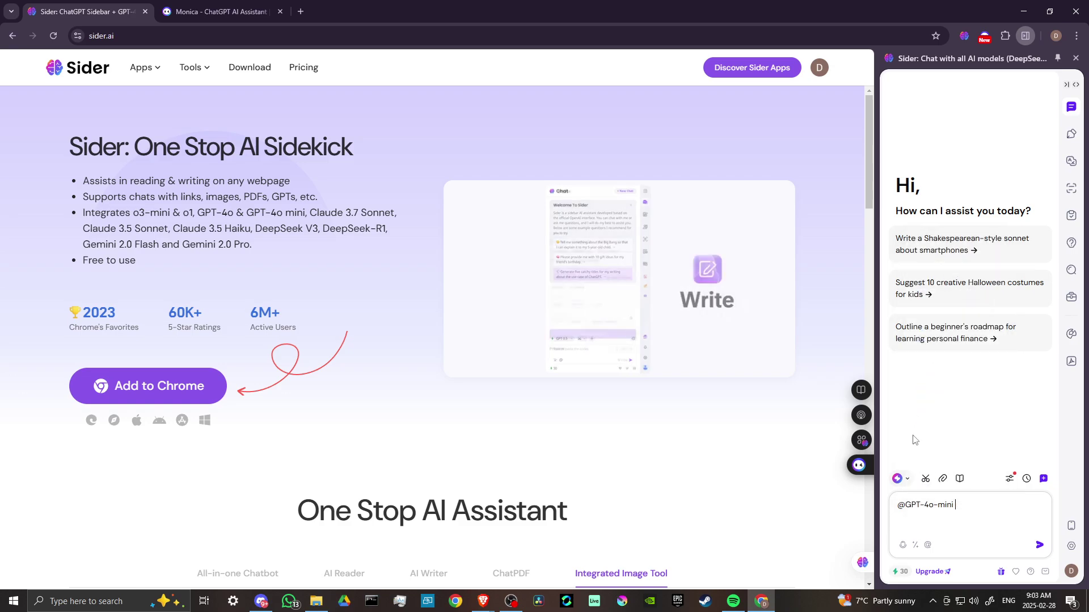
pyautogui.click(929, 545)
pyautogui.click(1008, 290)
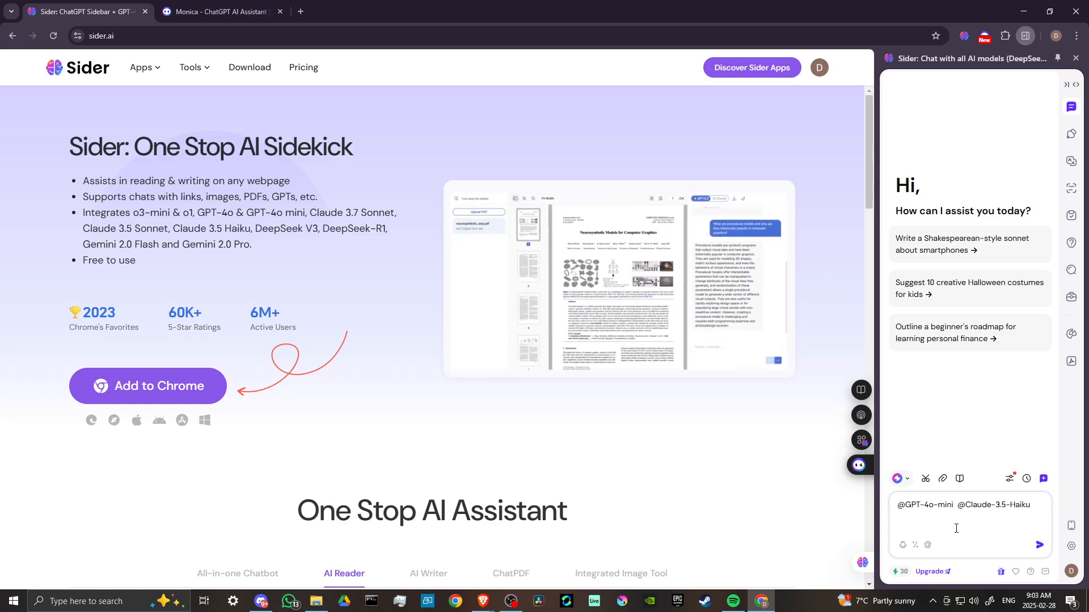
pyautogui.write('tell me abou')
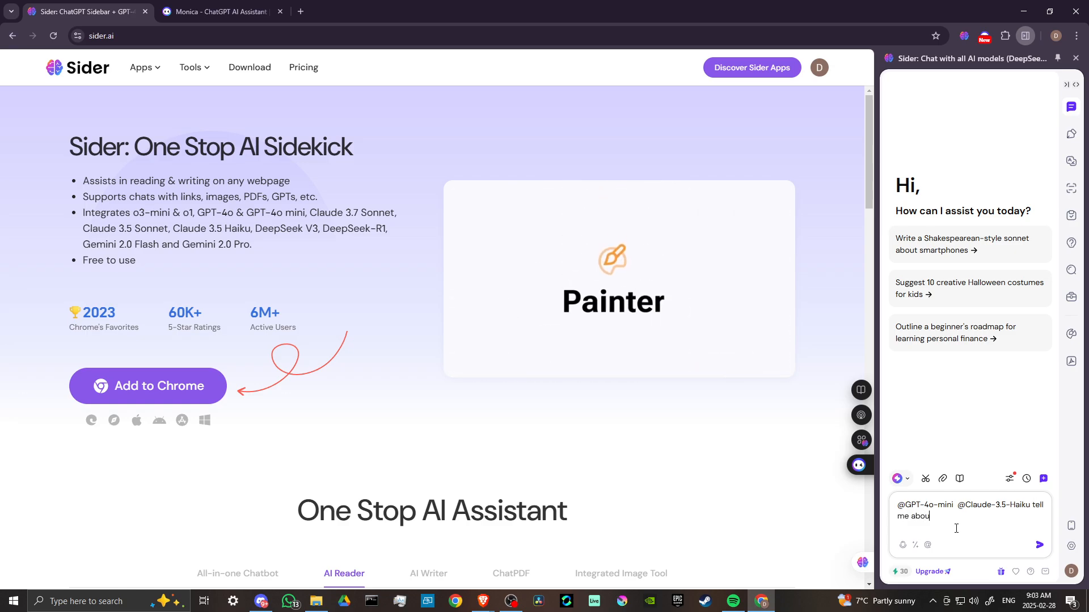
pyautogui.write('t time travel')
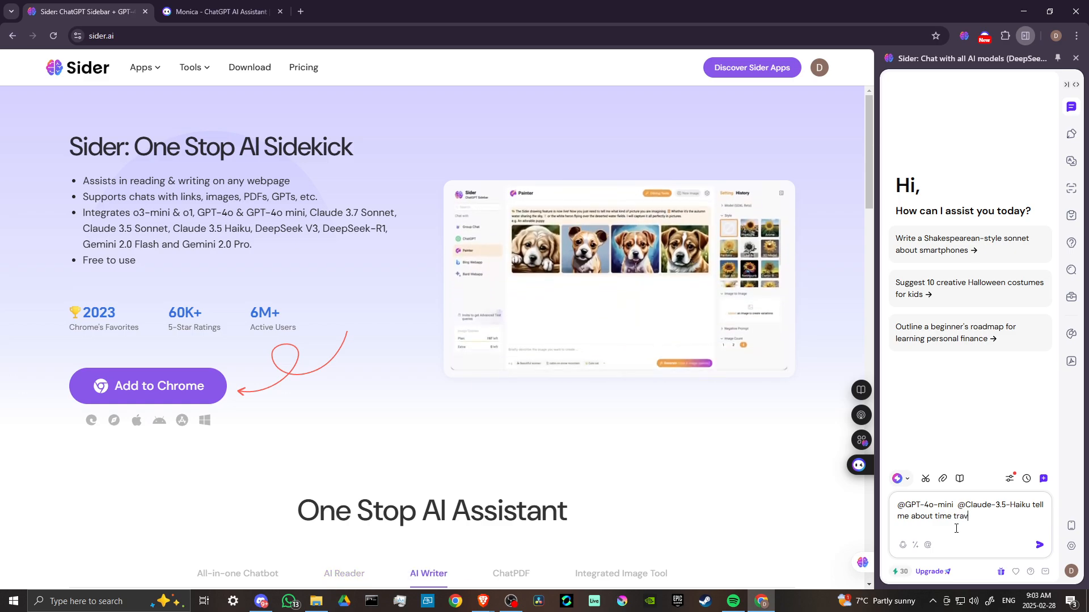
# Send the question and flip between the GPT-4o mini and Claude 3.5 Haiku answers
pyautogui.click(1039, 545)
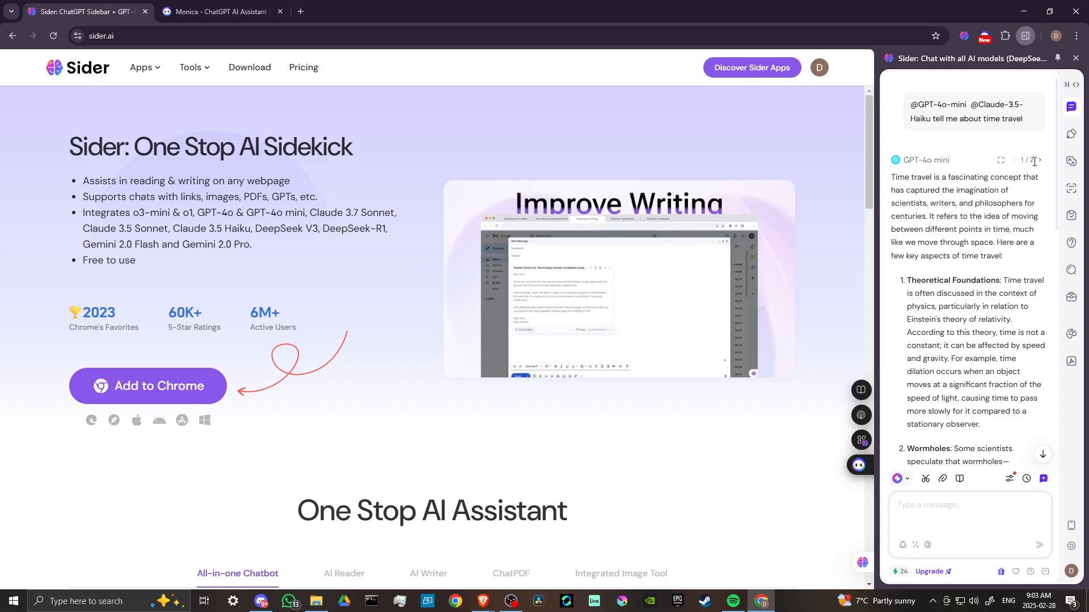
pyautogui.click(1040, 162)
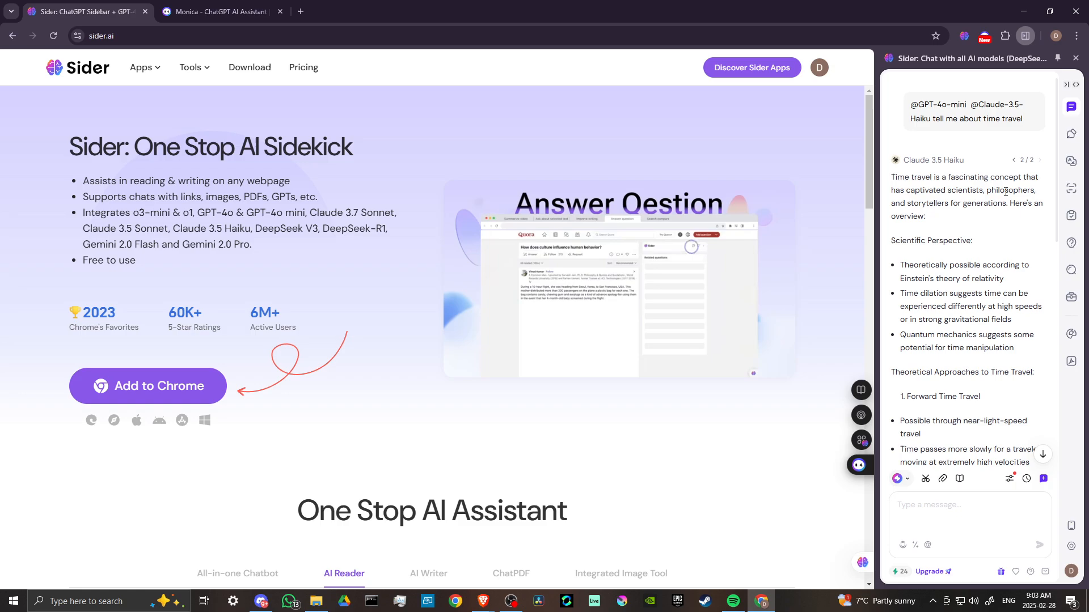
pyautogui.click(1013, 161)
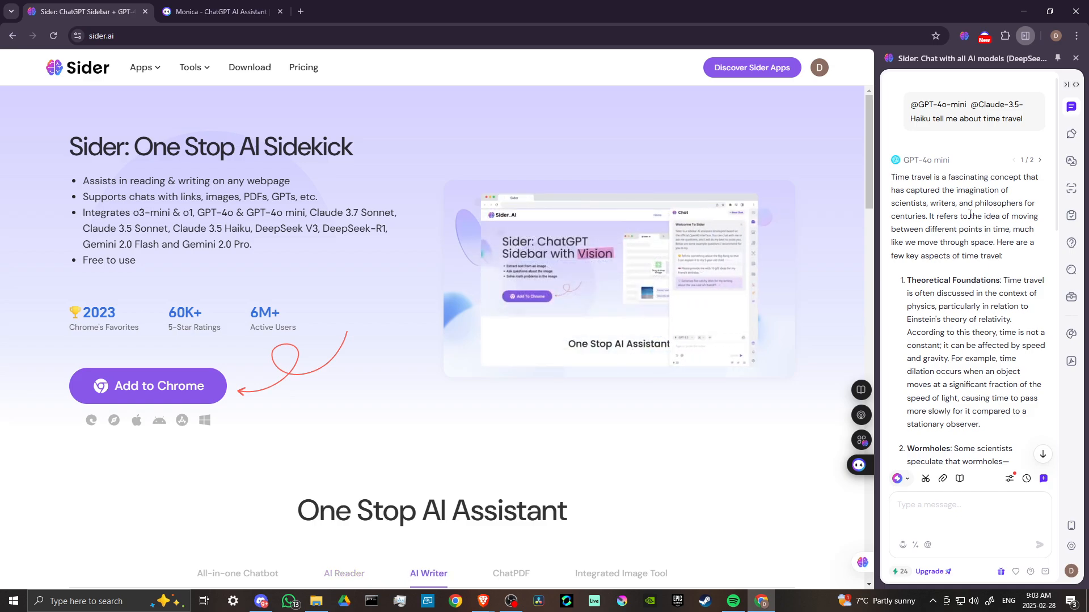
# Show the Monica panel beside Sider and dismiss the DeepSeek bots announcement
pyautogui.click(984, 35)
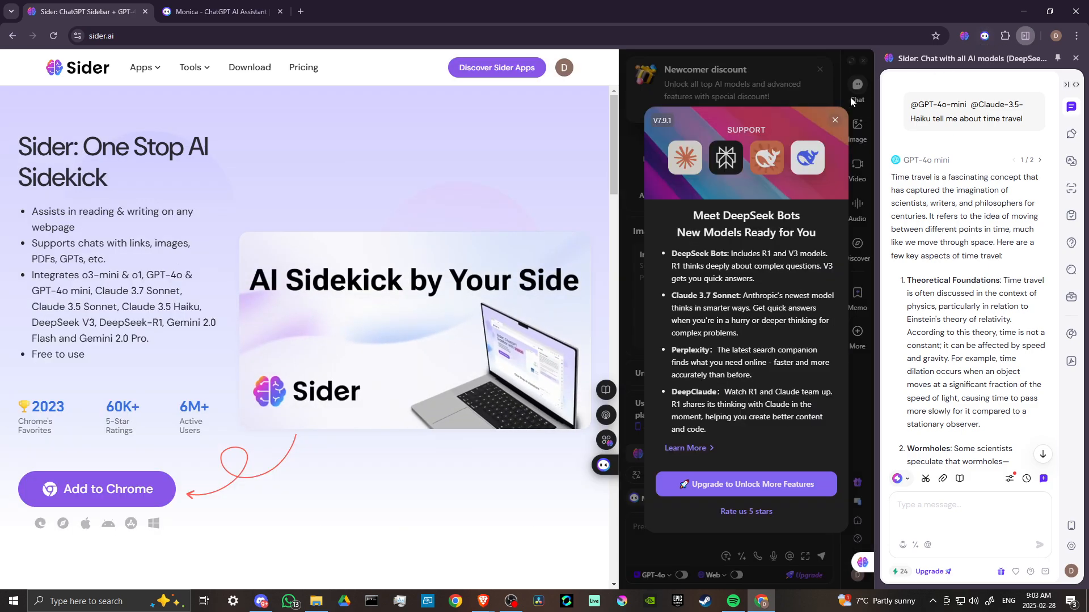
pyautogui.click(834, 123)
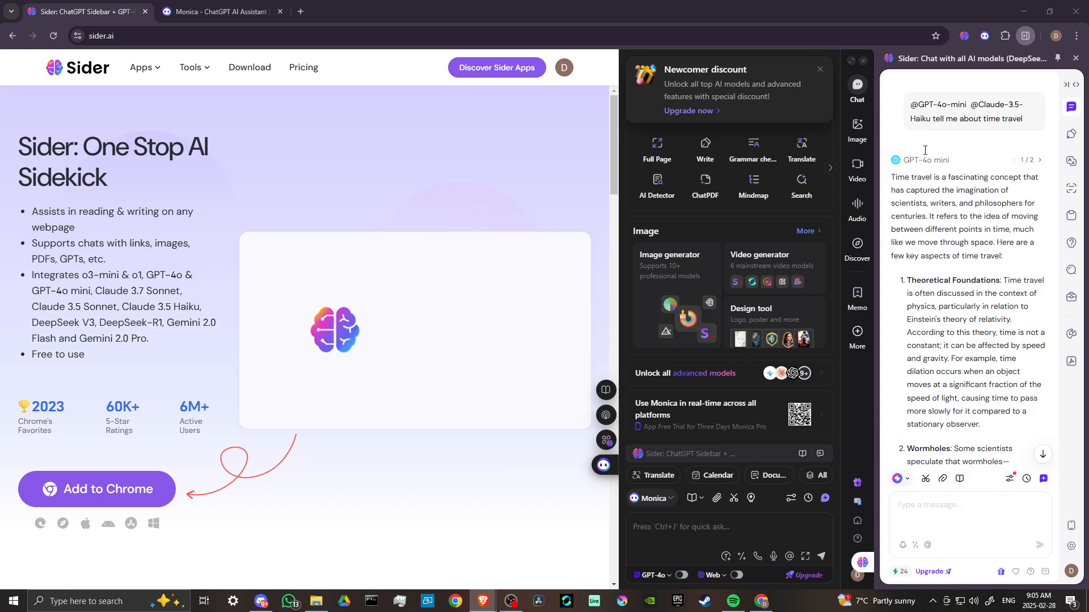
# Close the Monica panel on the sider.ai page
pyautogui.click(851, 62)
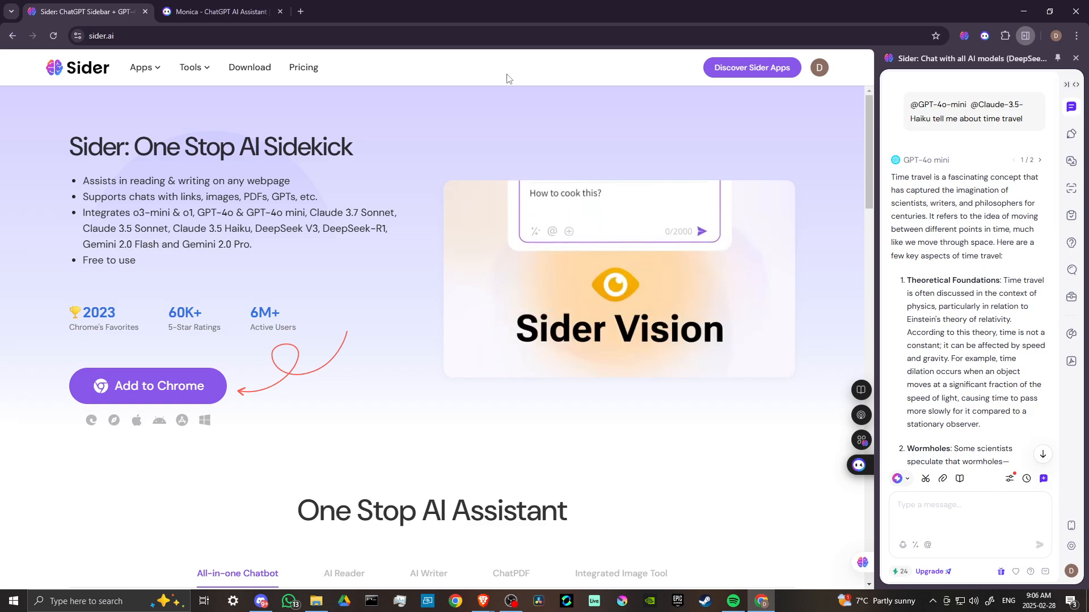
pyautogui.click(222, 16)
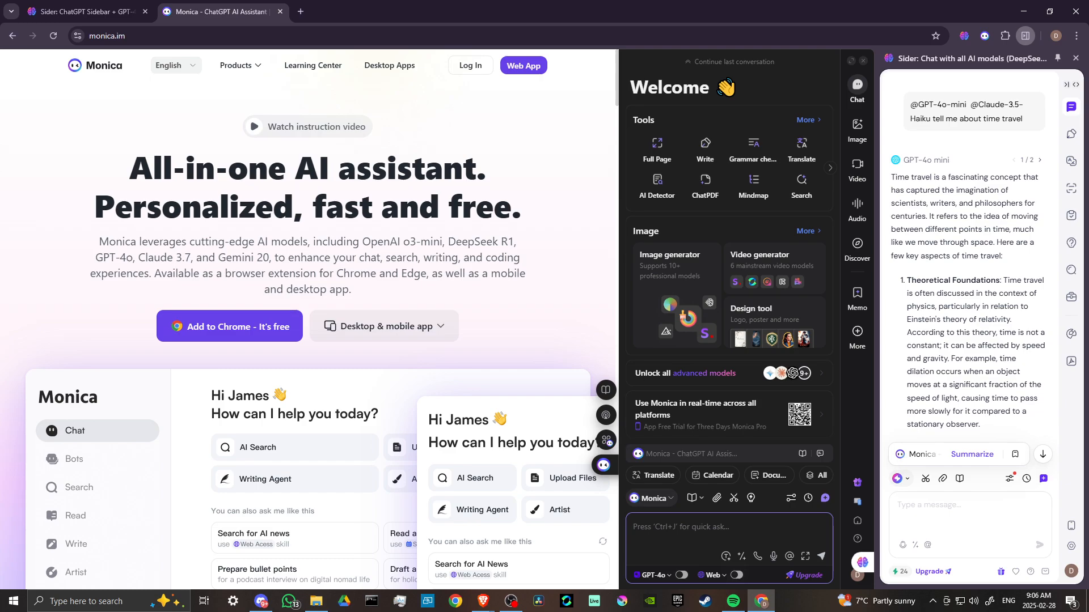